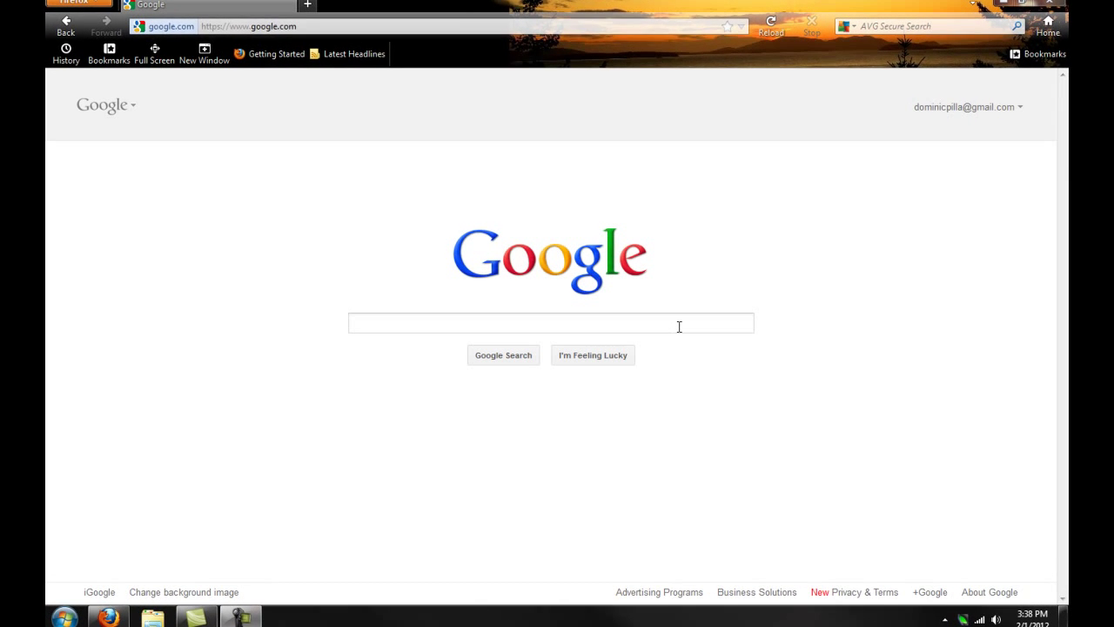
# Search Google for LogMeIn Hamachi.
pyautogui.click(676, 326)
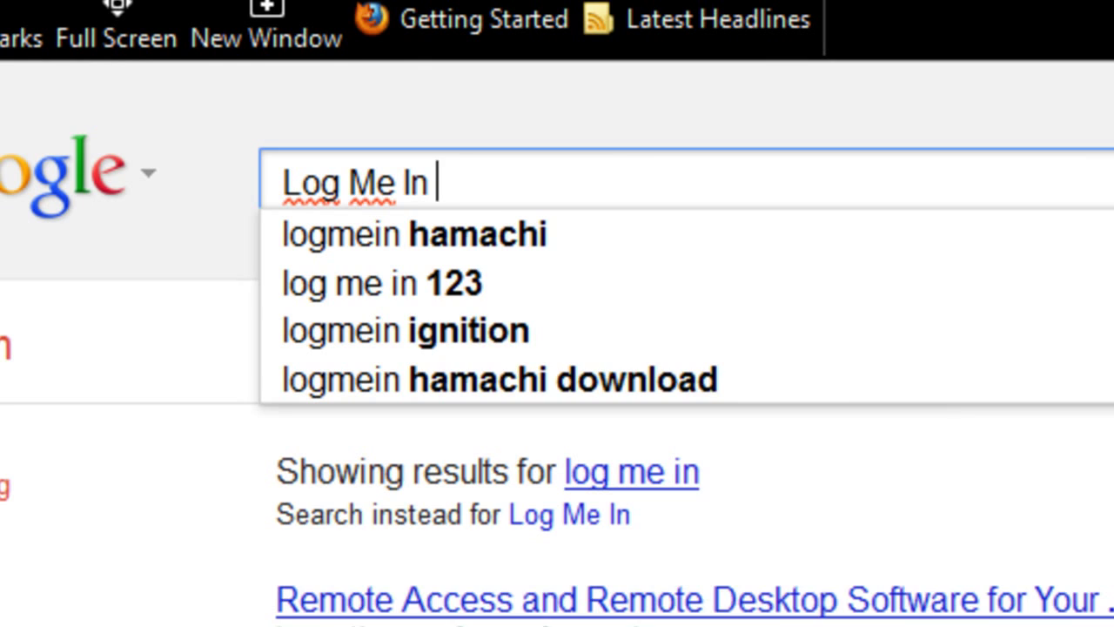
pyautogui.write('Hamachi')
pyautogui.press('Return')
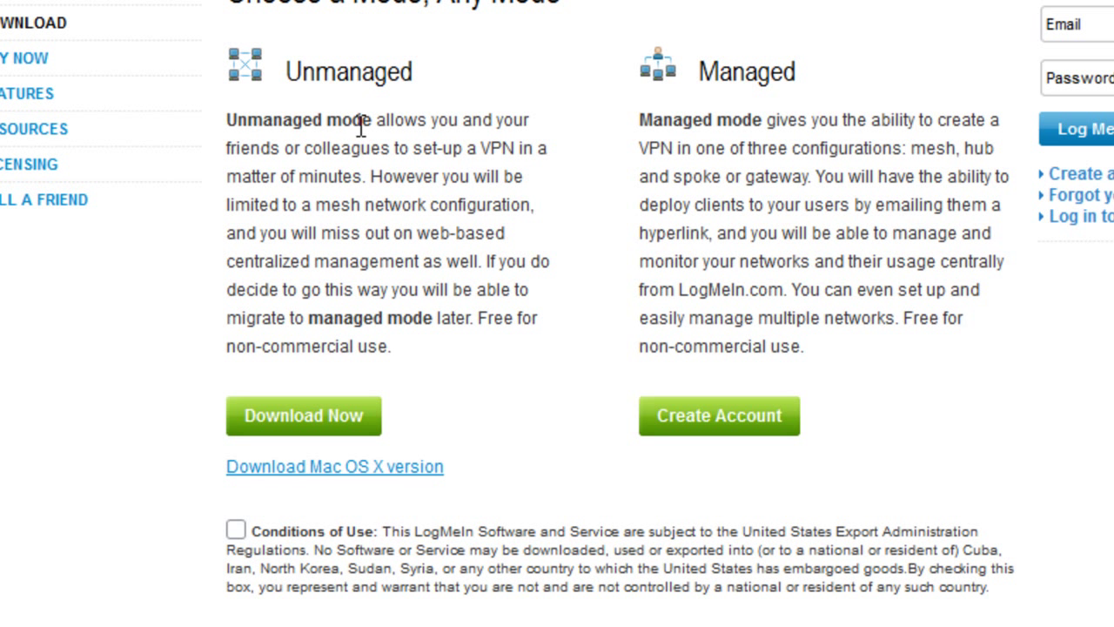
# Accept the Conditions of Use and save the unmanaged hamachi.msi installer (3.6 MB).
pyautogui.click(311, 427)
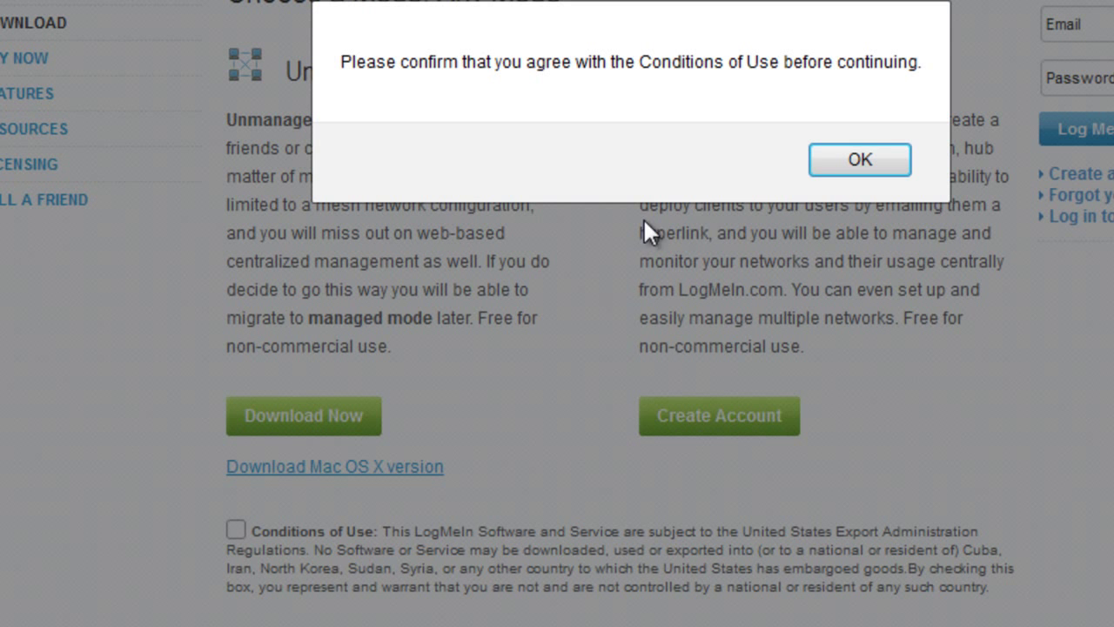
pyautogui.click(857, 161)
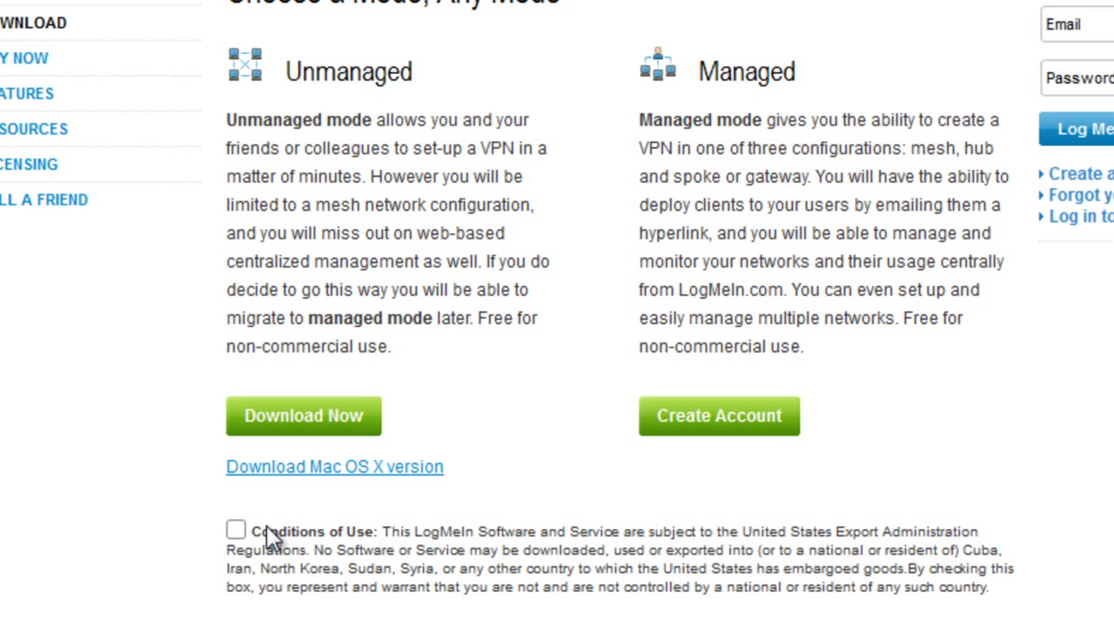
pyautogui.click(296, 427)
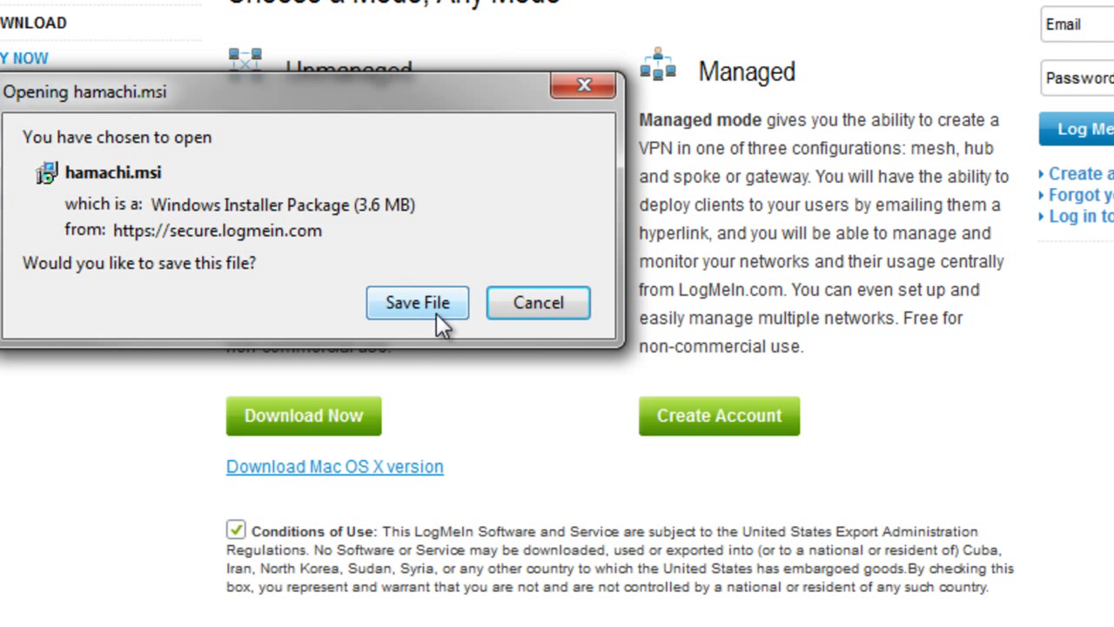
pyautogui.click(436, 312)
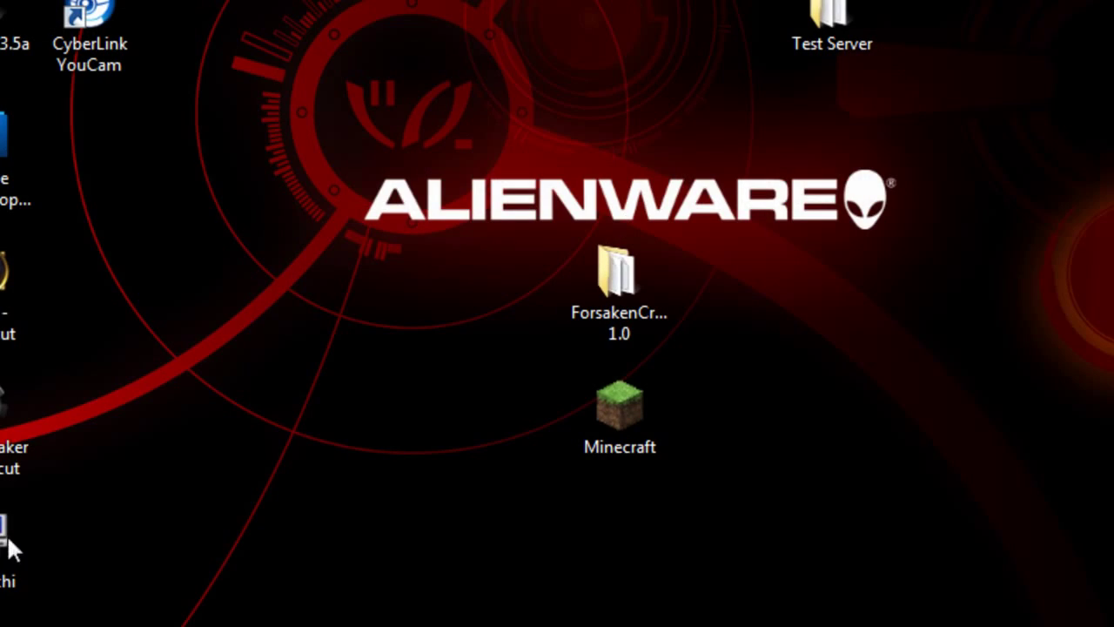
# Run hamachi.msi and install Hamachi in English with a desktop shortcut, launching it on finish.
pyautogui.doubleClick(8, 536)
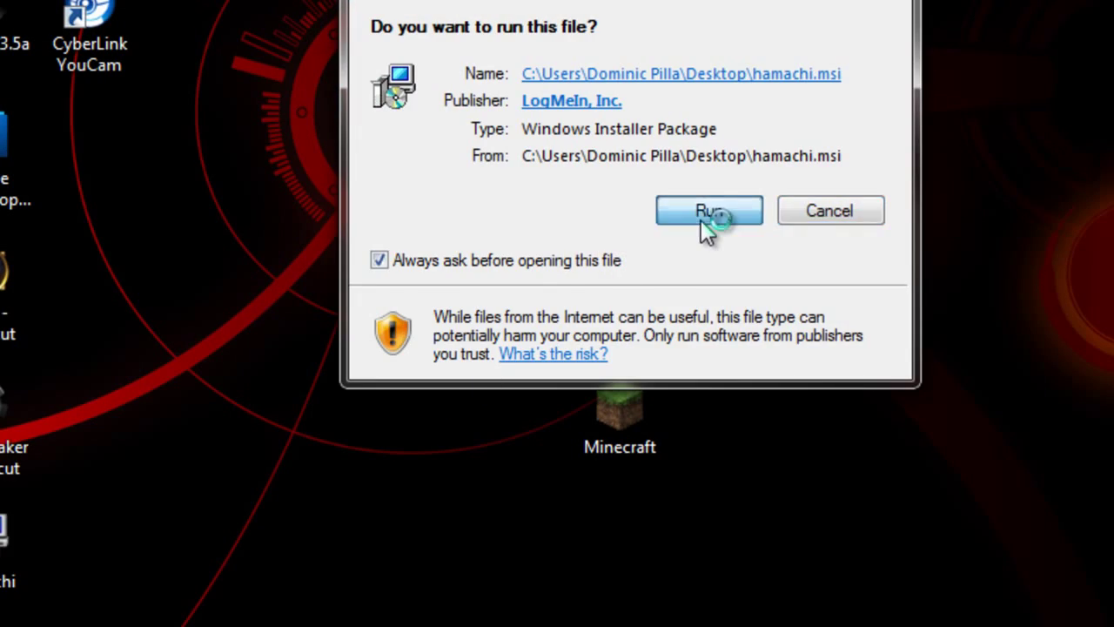
pyautogui.click(706, 216)
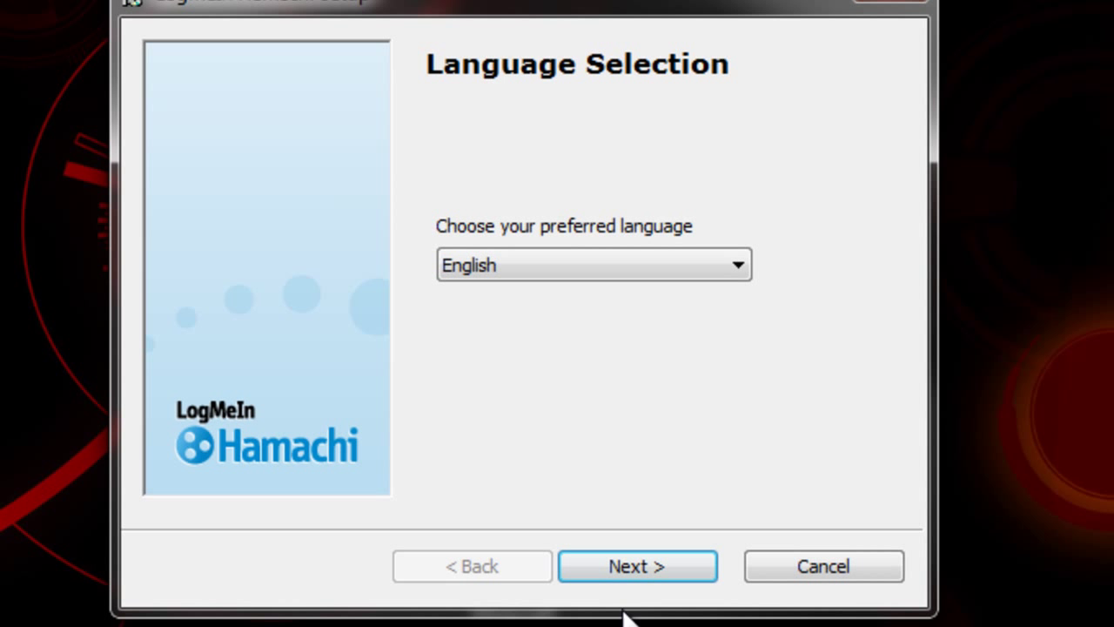
pyautogui.click(642, 565)
pyautogui.click(648, 562)
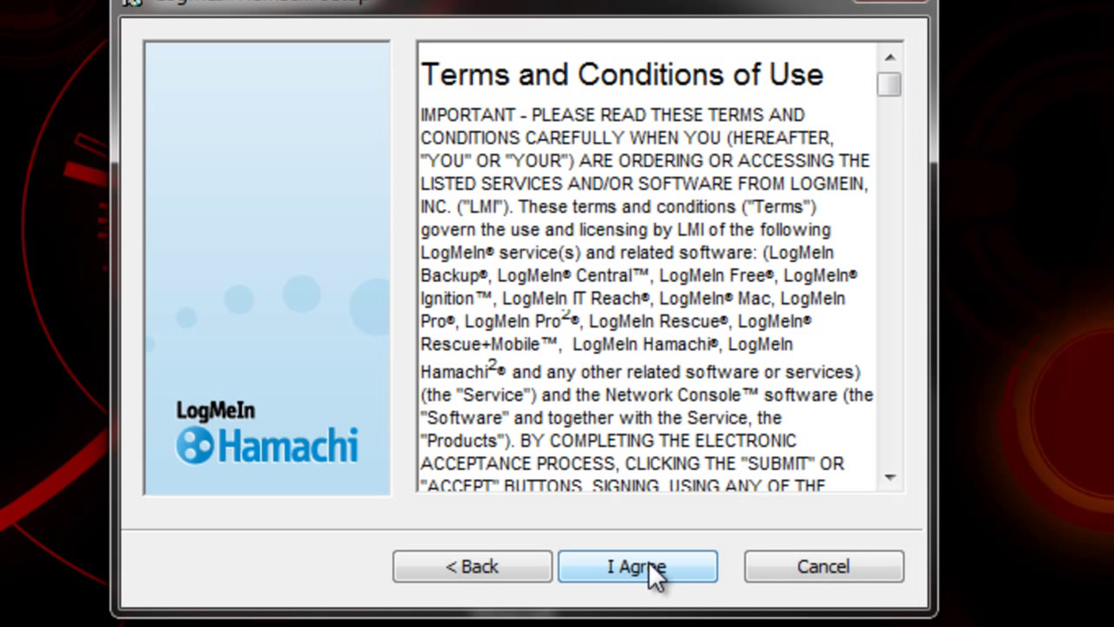
pyautogui.click(649, 564)
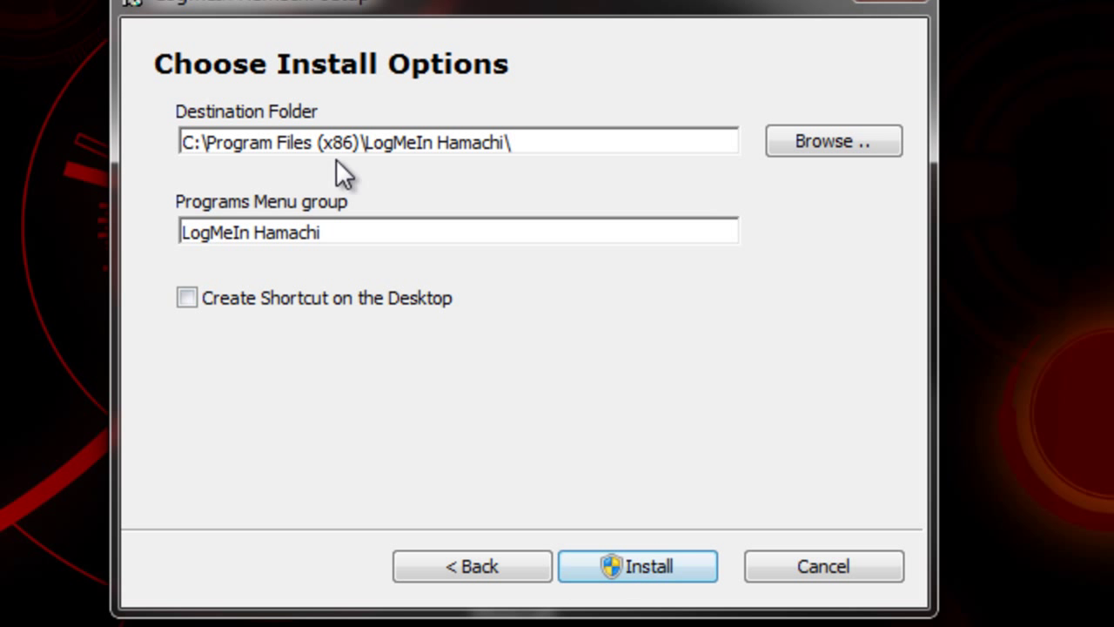
pyautogui.click(331, 300)
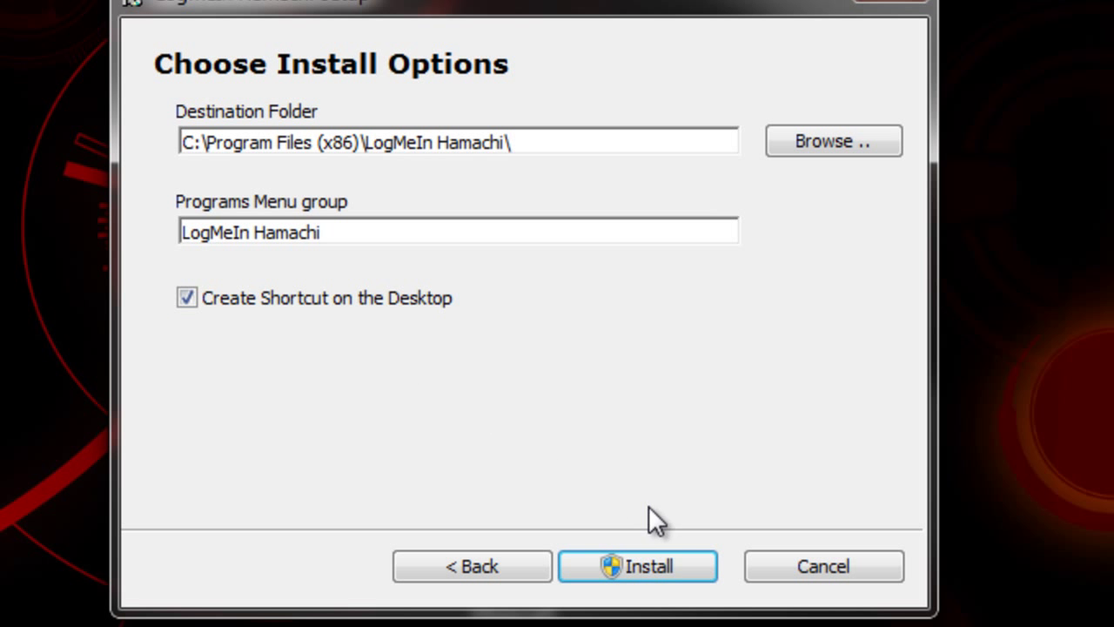
pyautogui.click(657, 566)
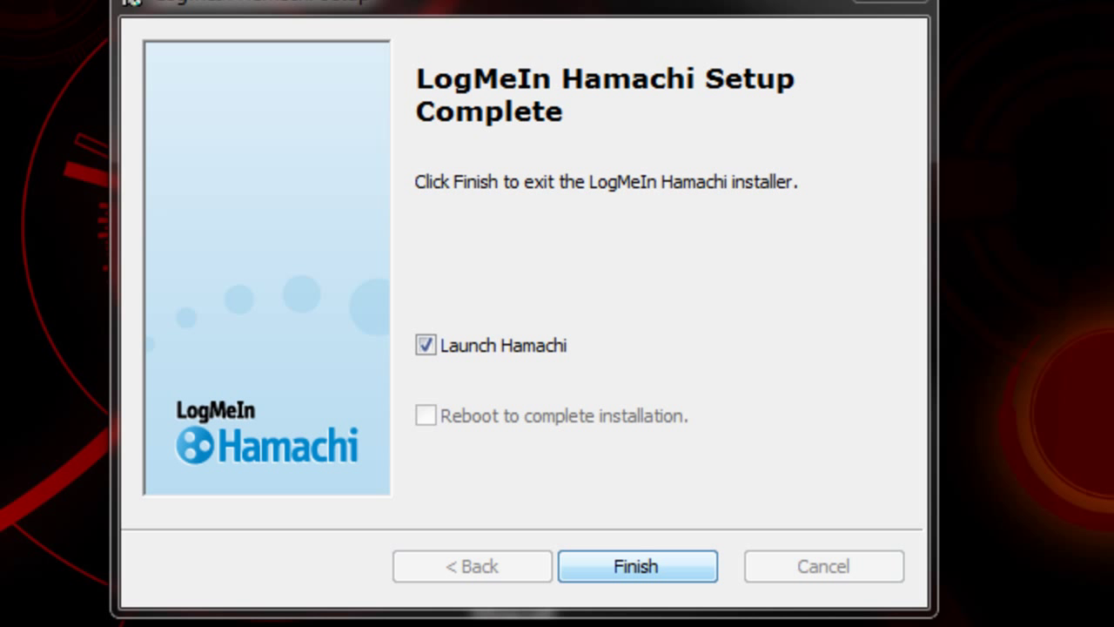
pyautogui.press('Return')
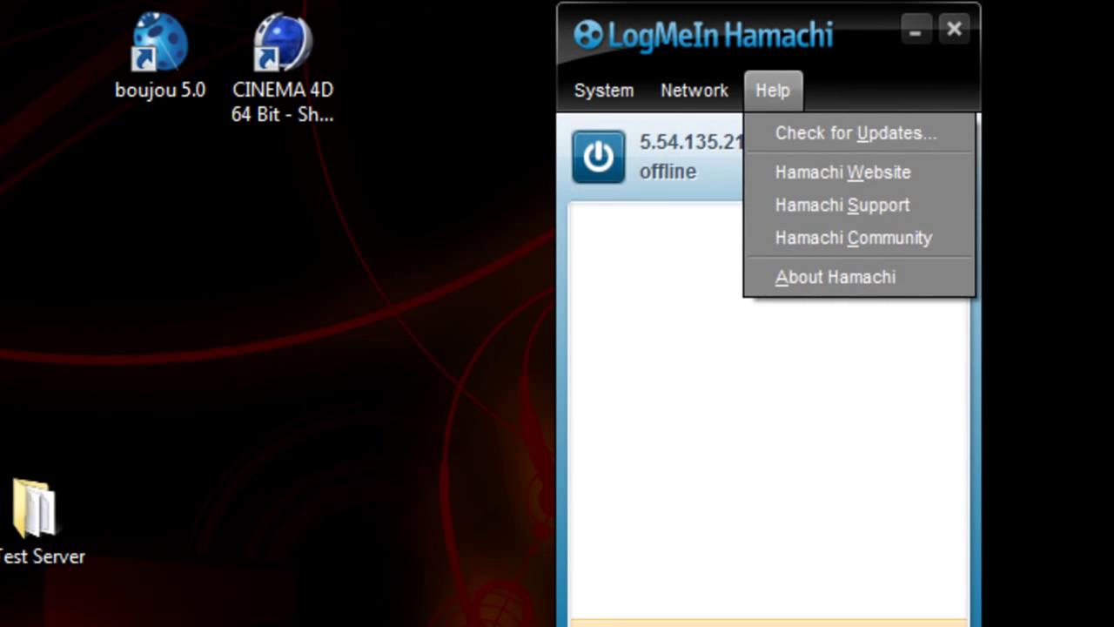
# Power Hamachi on so ForsakenCraft5 comes online, and bring up the Network menu.
pyautogui.press('Left')
pyautogui.press('Left')
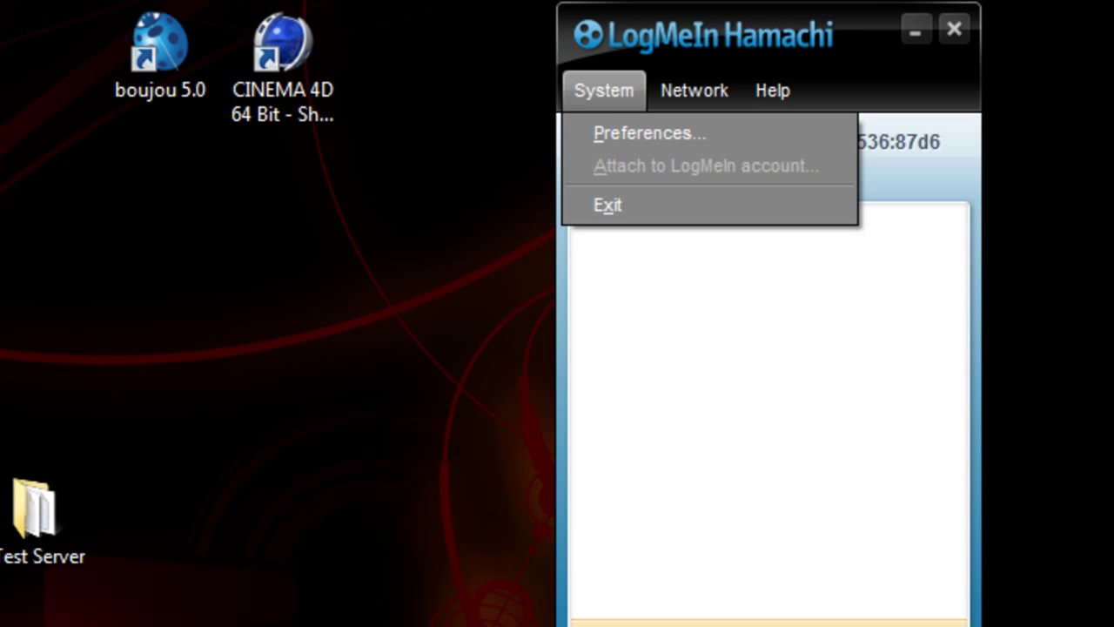
pyautogui.press('Escape')
pyautogui.click(599, 157)
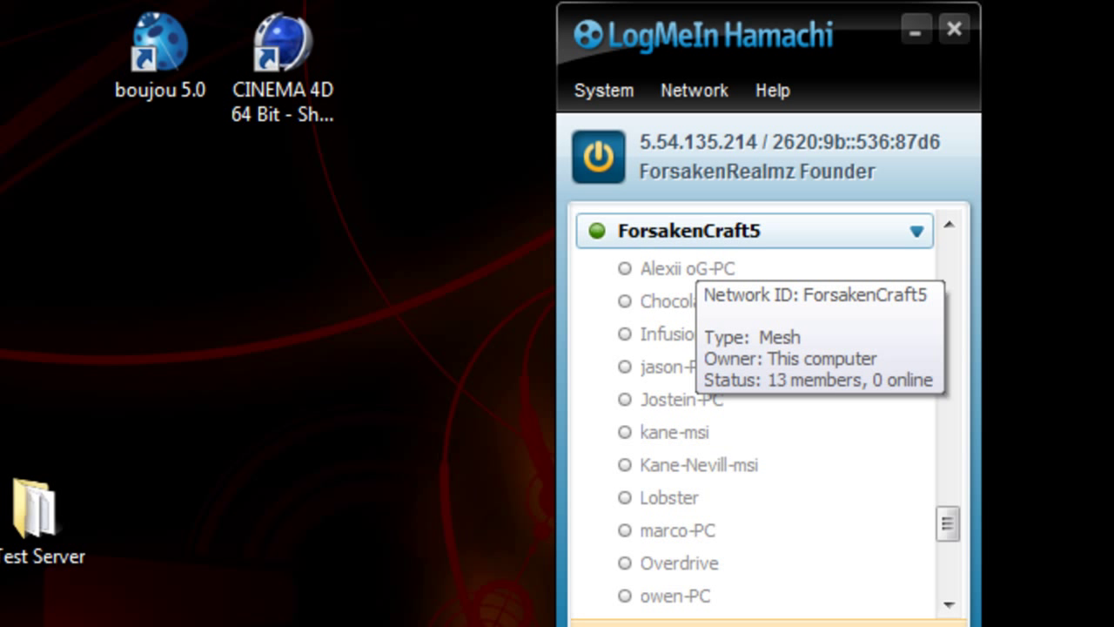
pyautogui.click(694, 89)
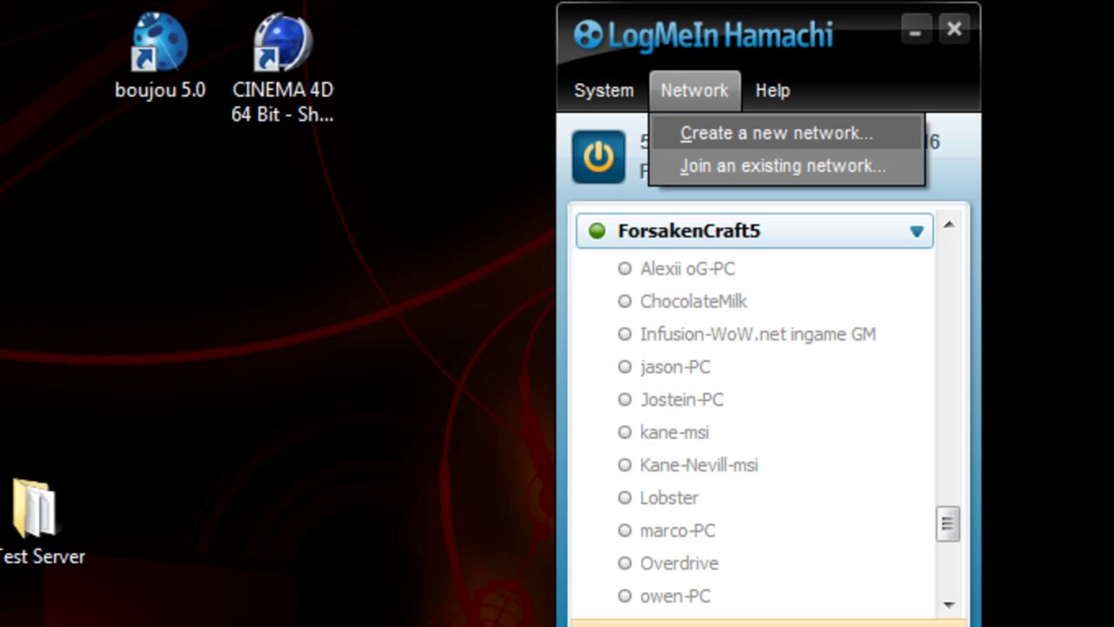
# Start a new network with ID 'Public Server' and a password, and submit it.
pyautogui.click(776, 133)
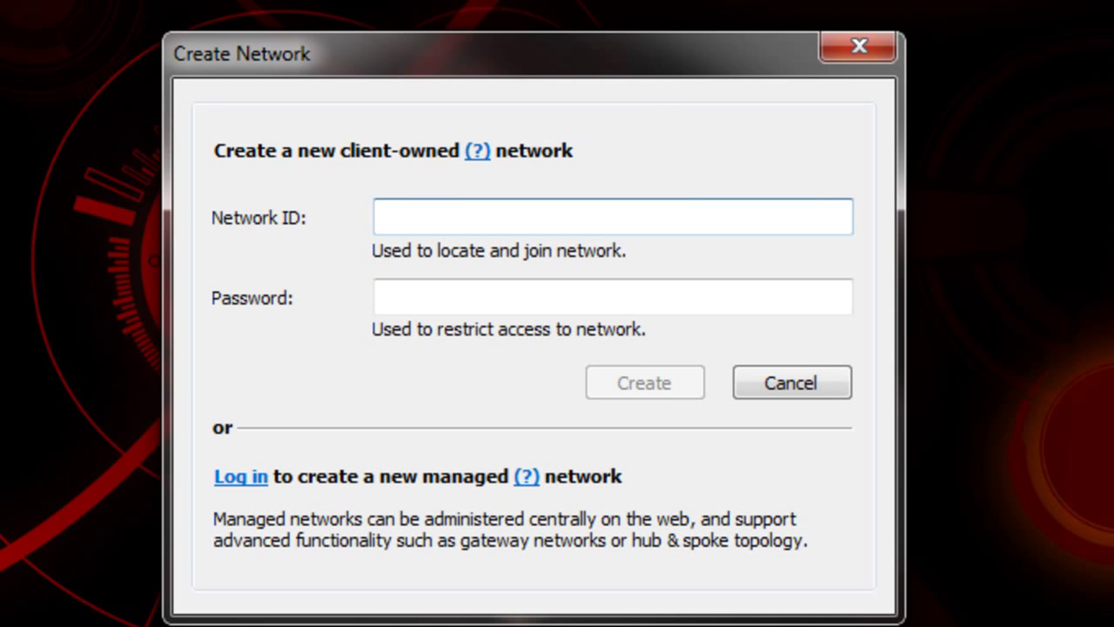
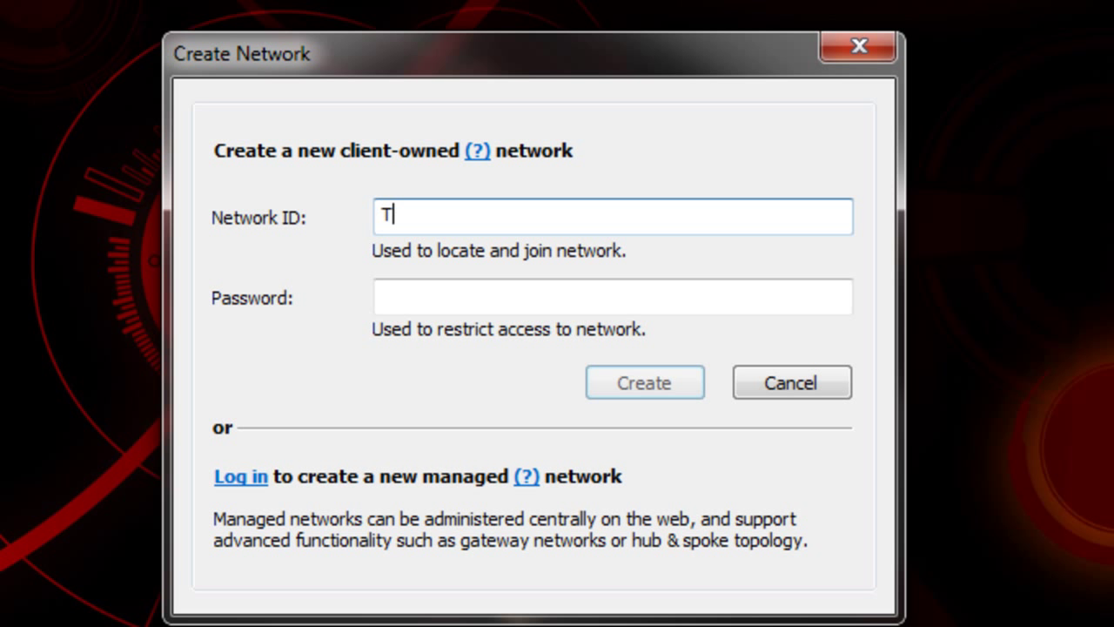
pyautogui.press('BackSpace')
pyautogui.press('BackSpace')
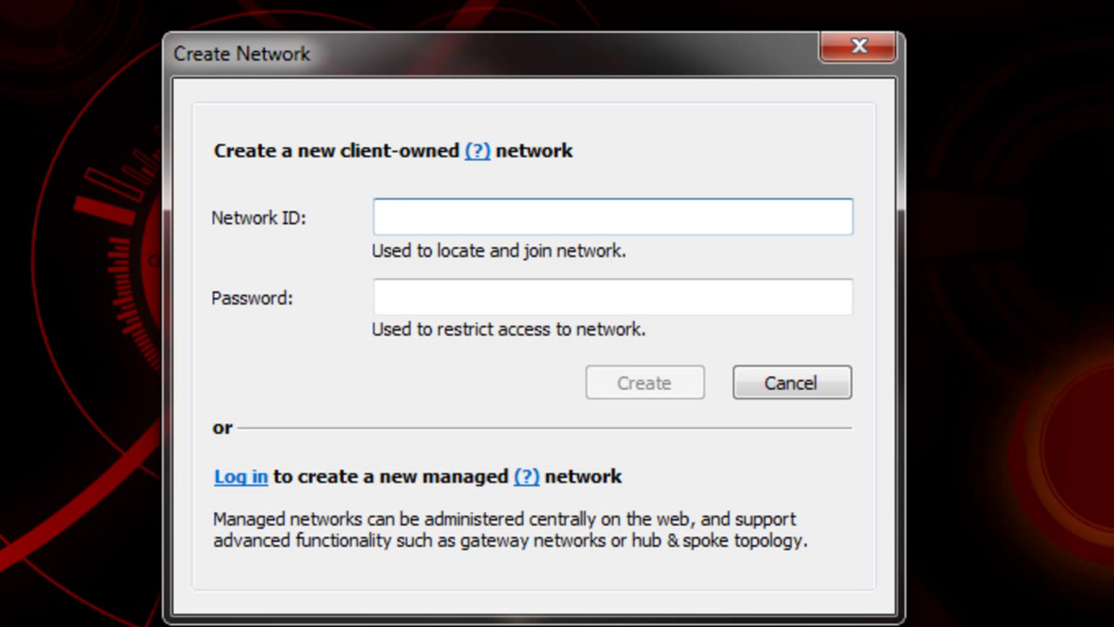
pyautogui.press('Tab')
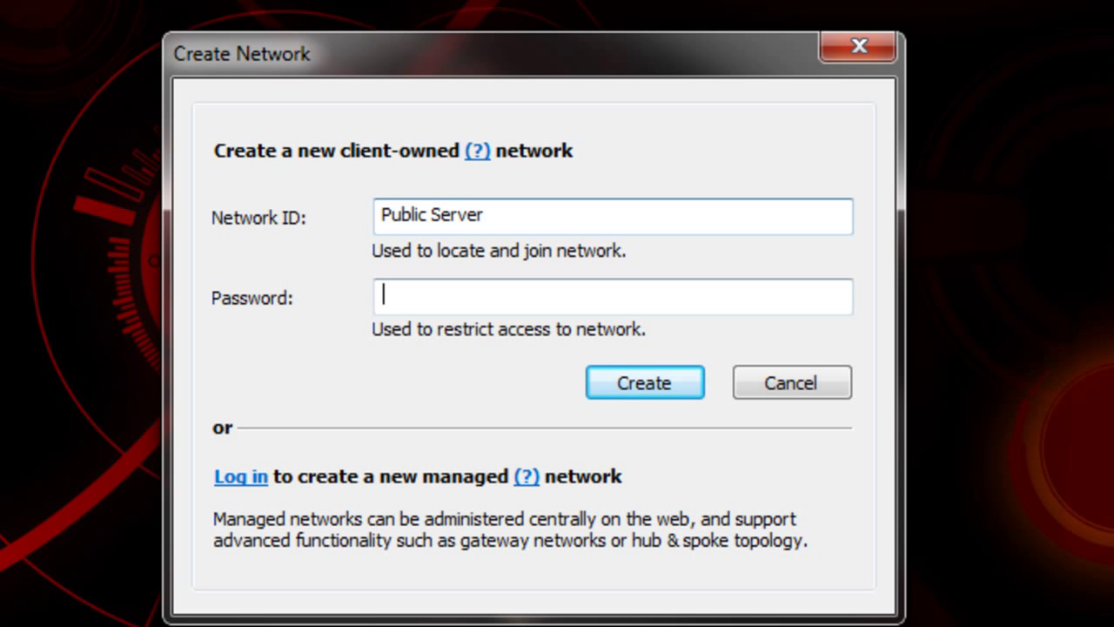
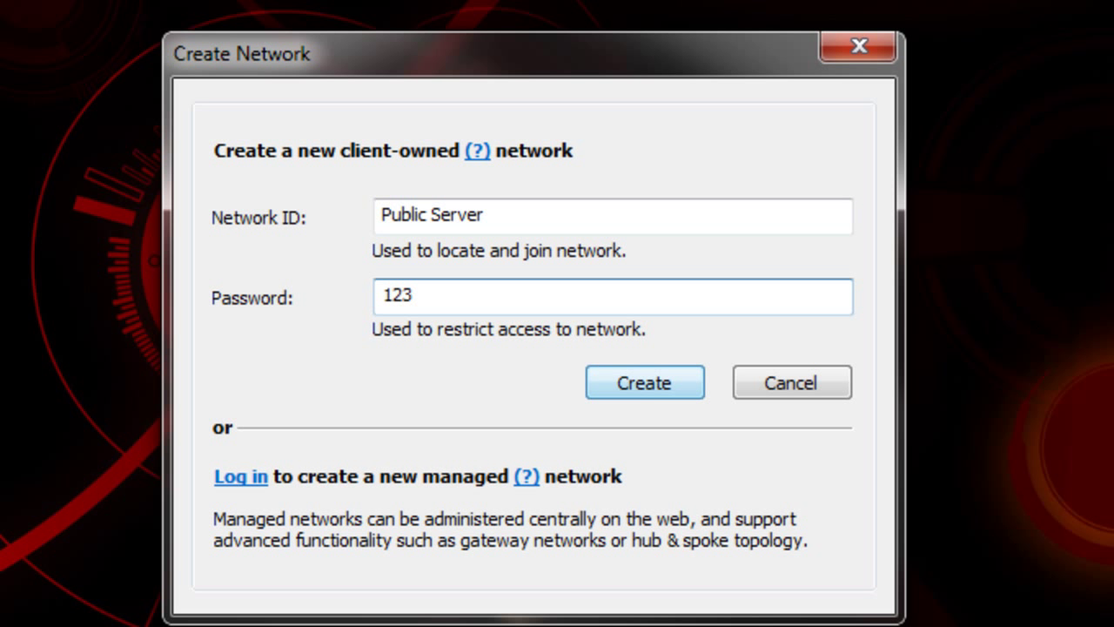
pyautogui.press('Return')
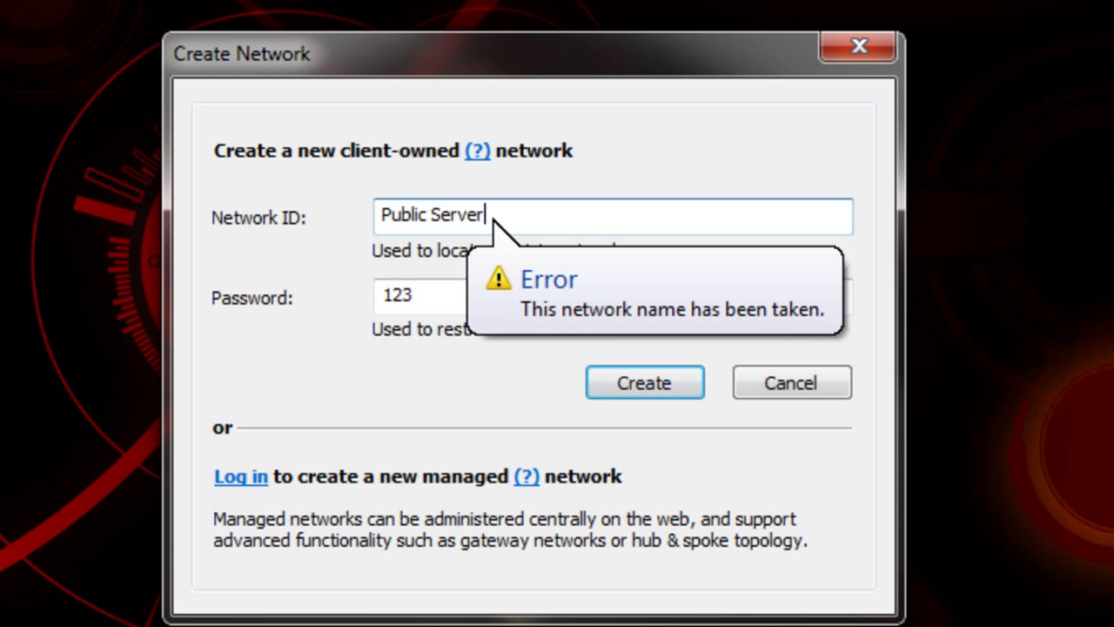
# Retry taken names Public123 and ForsakenRealmz, settling on network ID ForsakenRealmzSubscribe.
pyautogui.press('BackSpace')
pyautogui.press('BackSpace')
pyautogui.press('BackSpace')
pyautogui.press('BackSpace')
pyautogui.press('BackSpace')
pyautogui.press('BackSpace')
pyautogui.press('BackSpace')
pyautogui.press('BackSpace')
pyautogui.press('BackSpace')
pyautogui.press('BackSpace')
pyautogui.press('BackSpace')
pyautogui.press('BackSpace')
pyautogui.press('BackSpace')
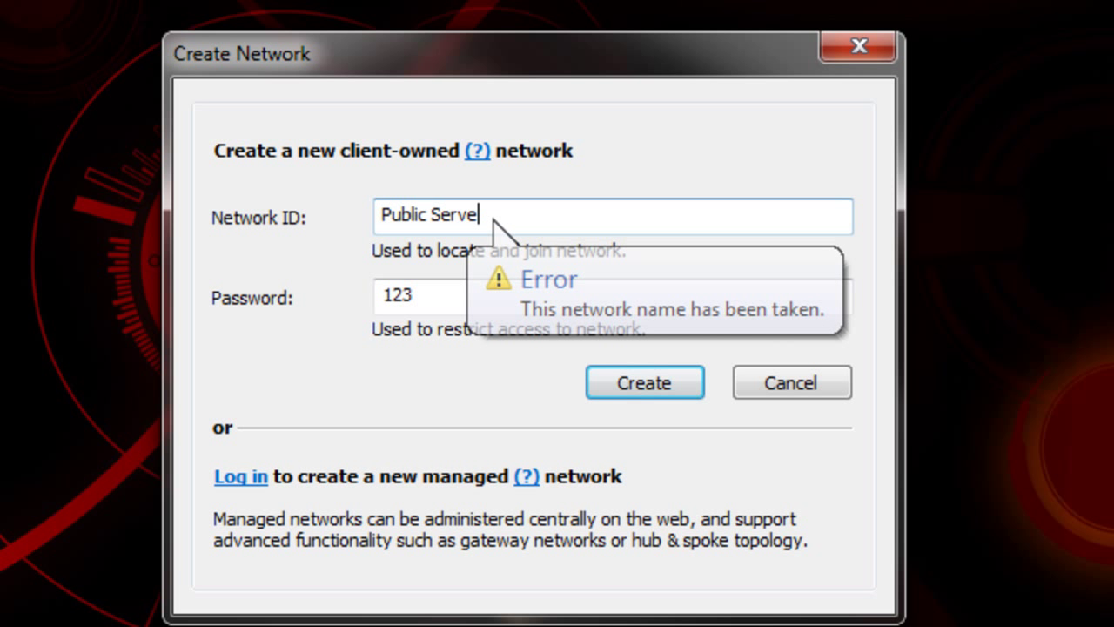
pyautogui.write('Pub')
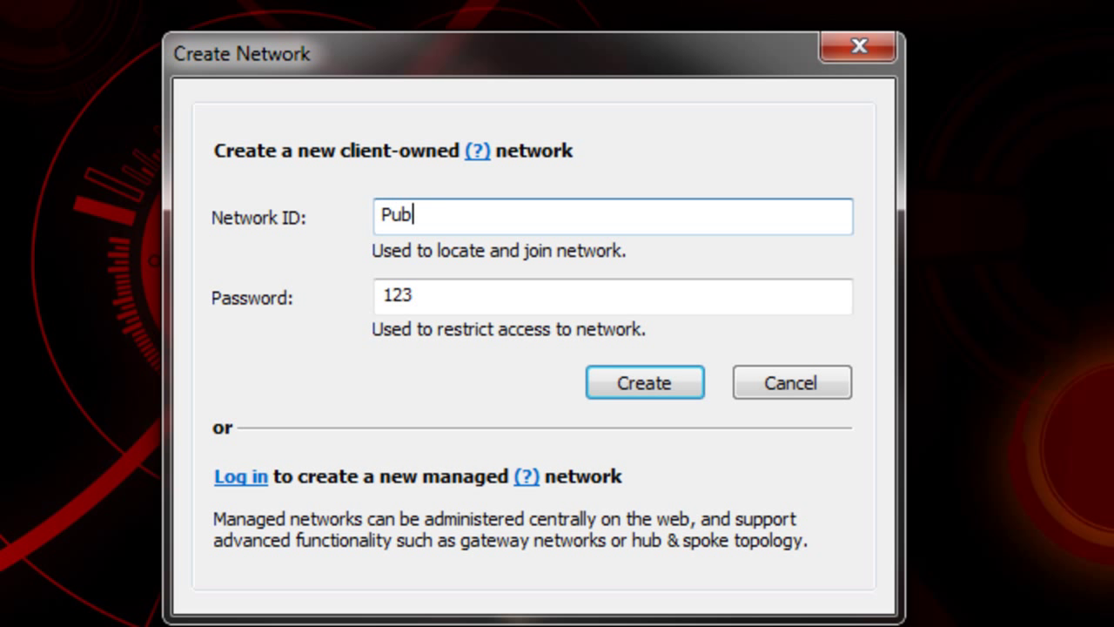
pyautogui.write('lic123')
pyautogui.press('Return')
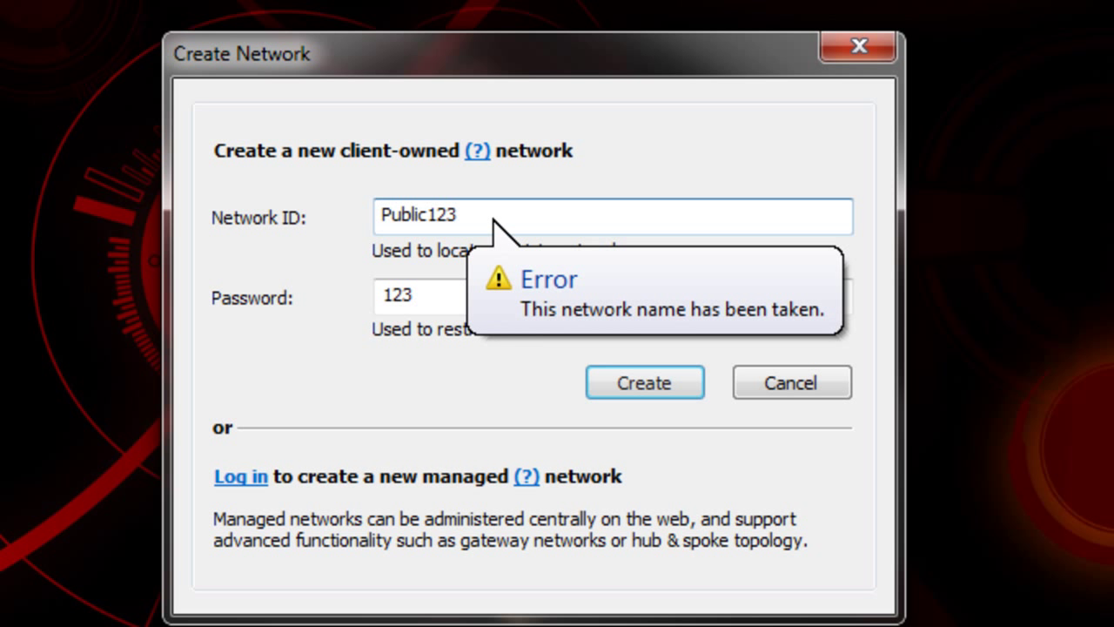
pyautogui.press('BackSpace')
pyautogui.press('BackSpace')
pyautogui.press('BackSpace')
pyautogui.press('BackSpace')
pyautogui.press('BackSpace')
pyautogui.press('BackSpace')
pyautogui.press('BackSpace')
pyautogui.press('BackSpace')
pyautogui.press('BackSpace')
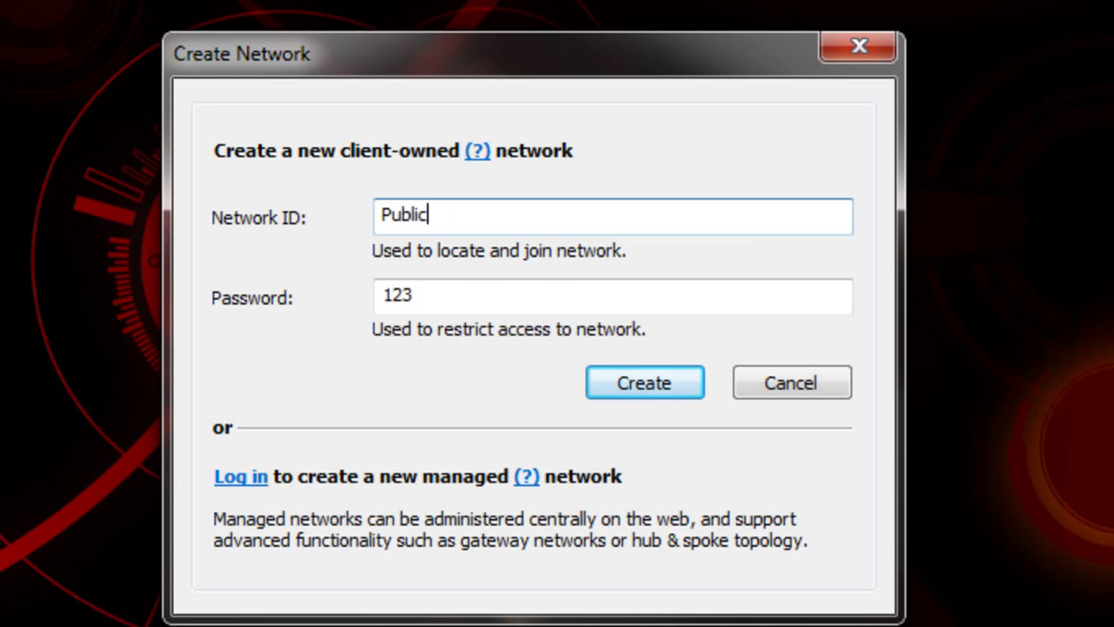
pyautogui.write('Forsaken')
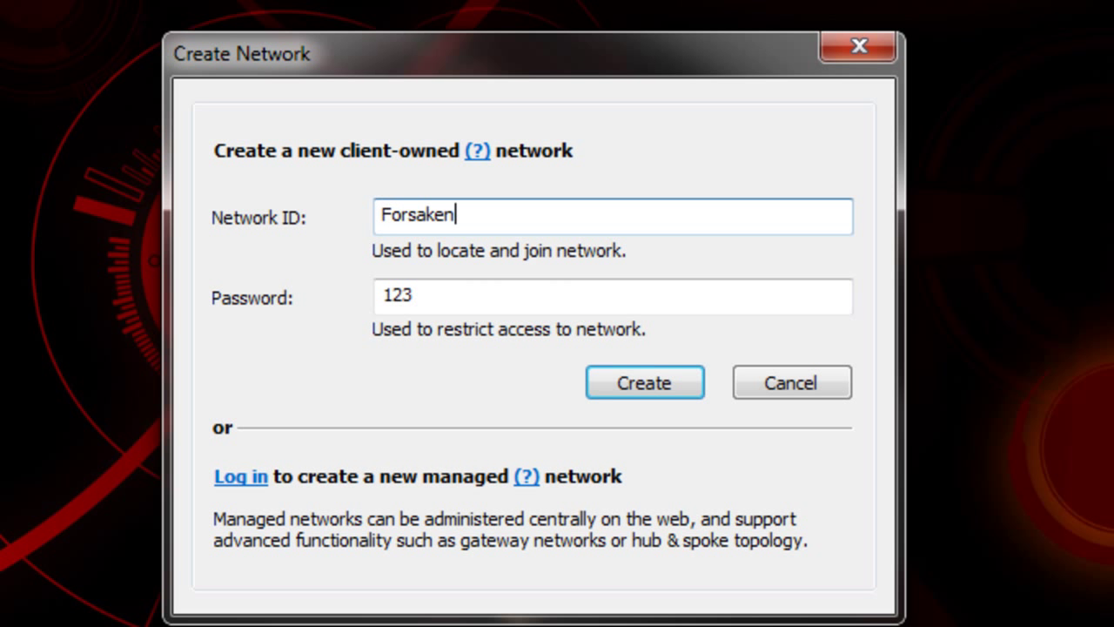
pyautogui.write('Realmz')
pyautogui.press('Return')
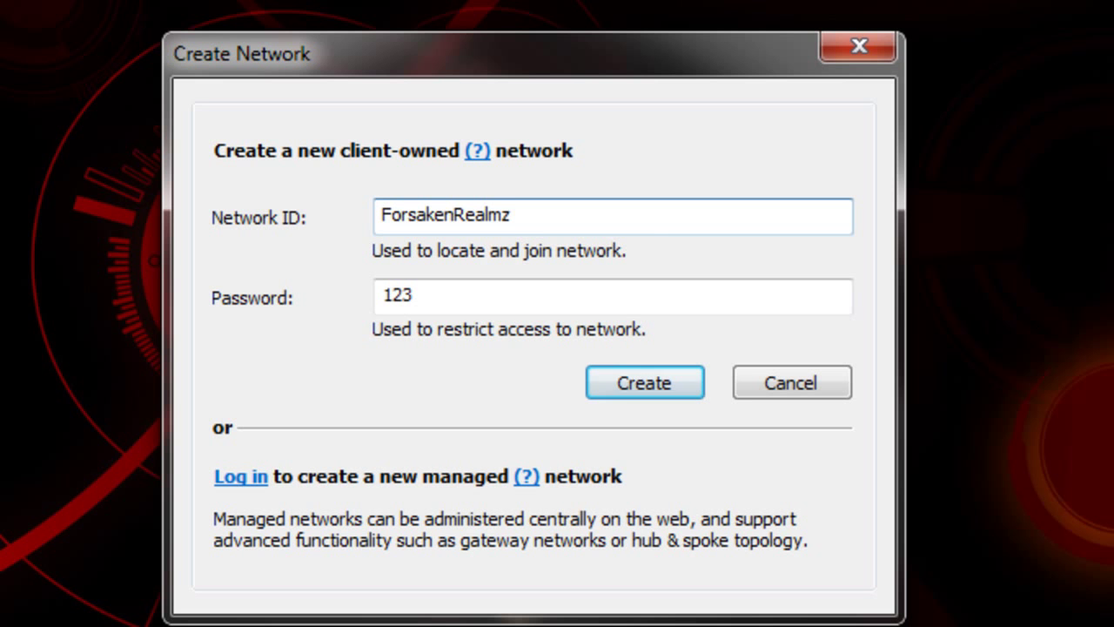
pyautogui.write('Subscribe')
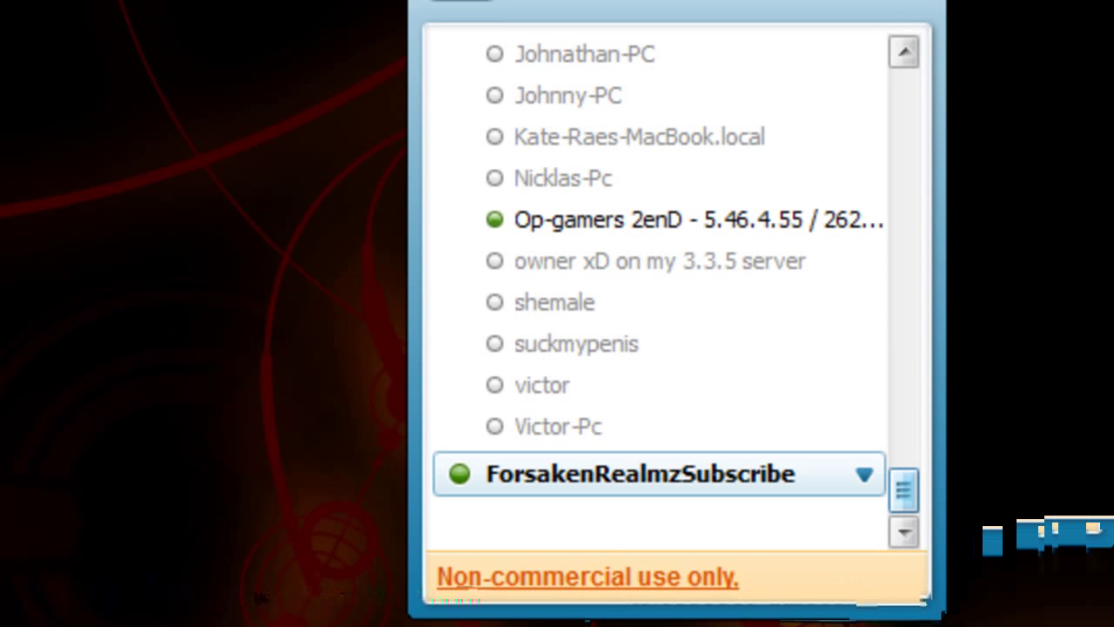
pyautogui.click(640, 473)
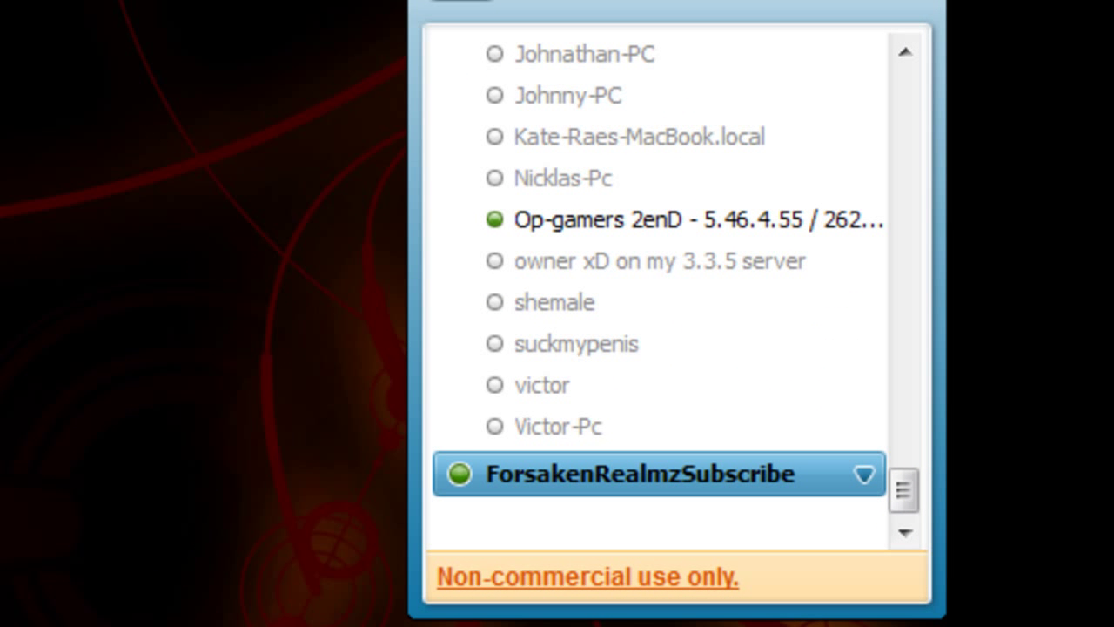
pyautogui.rightClick(667, 487)
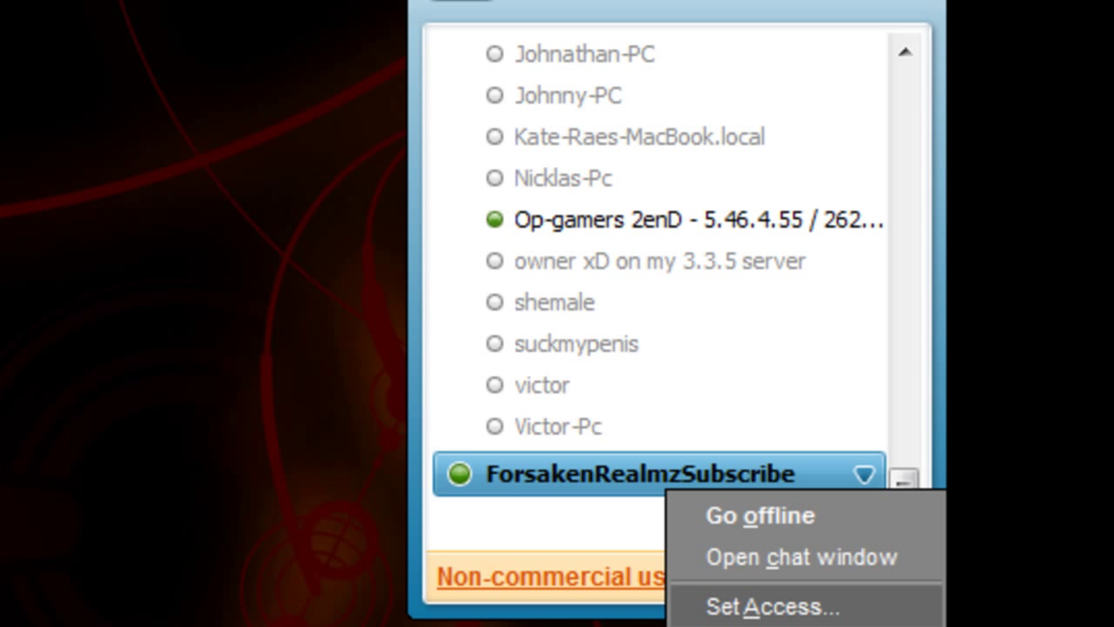
pyautogui.press('Escape')
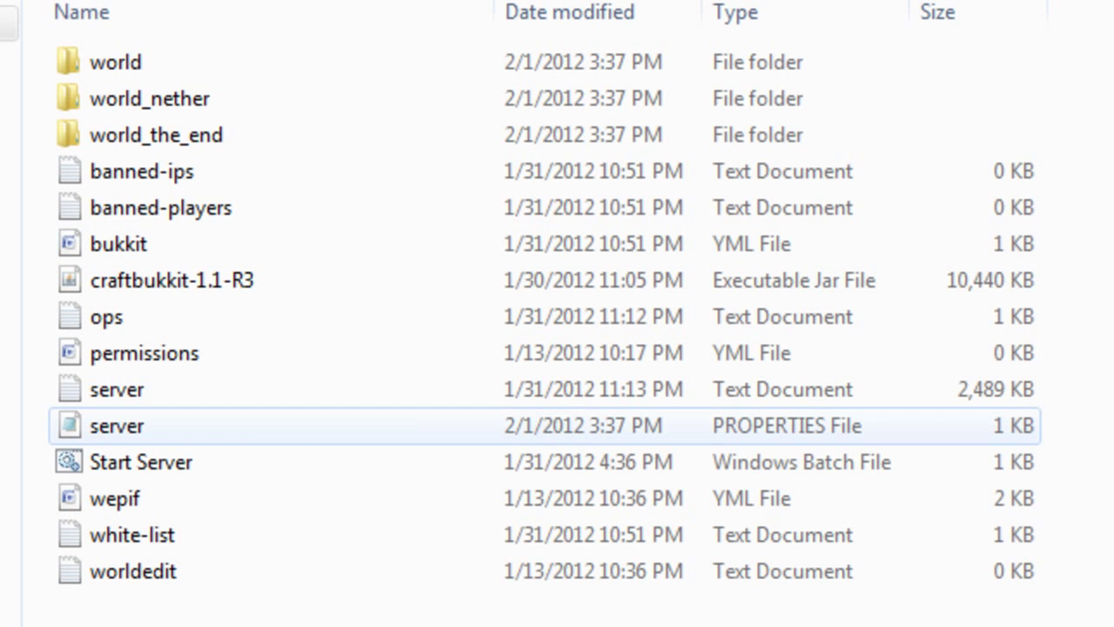
pyautogui.press('Return')
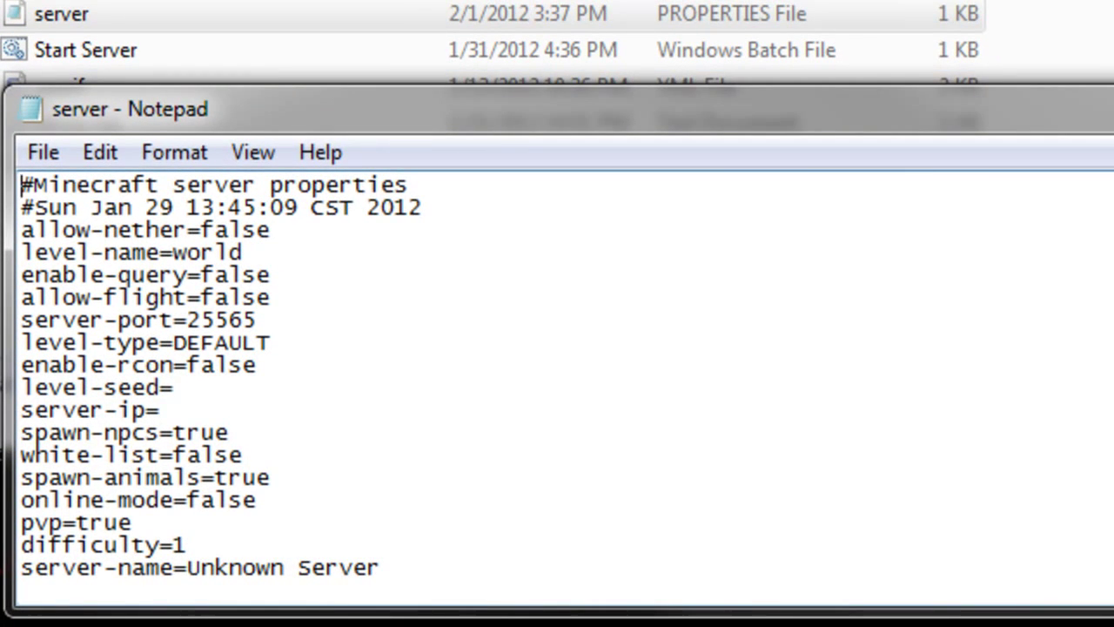
pyautogui.click(174, 388)
pyautogui.click(161, 410)
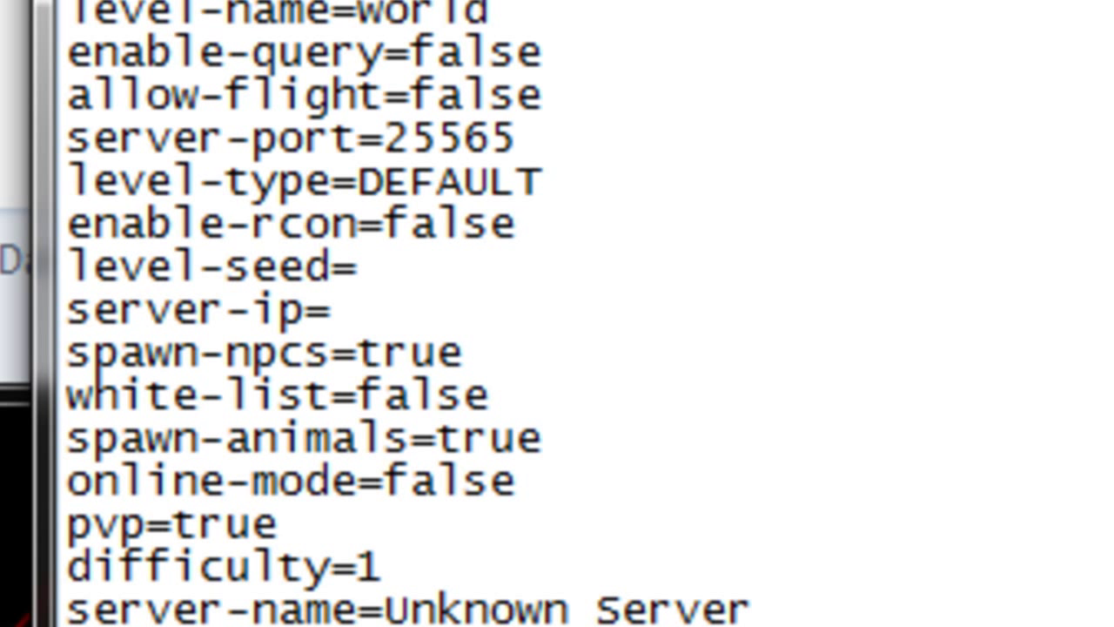
pyautogui.write('5.54.')
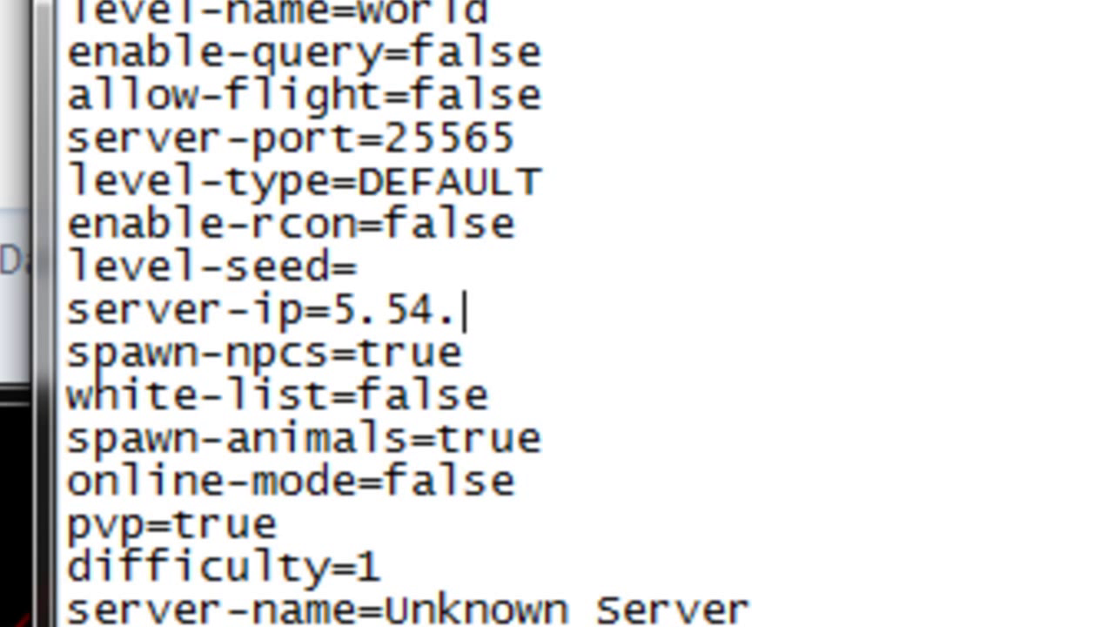
pyautogui.write('135.214')
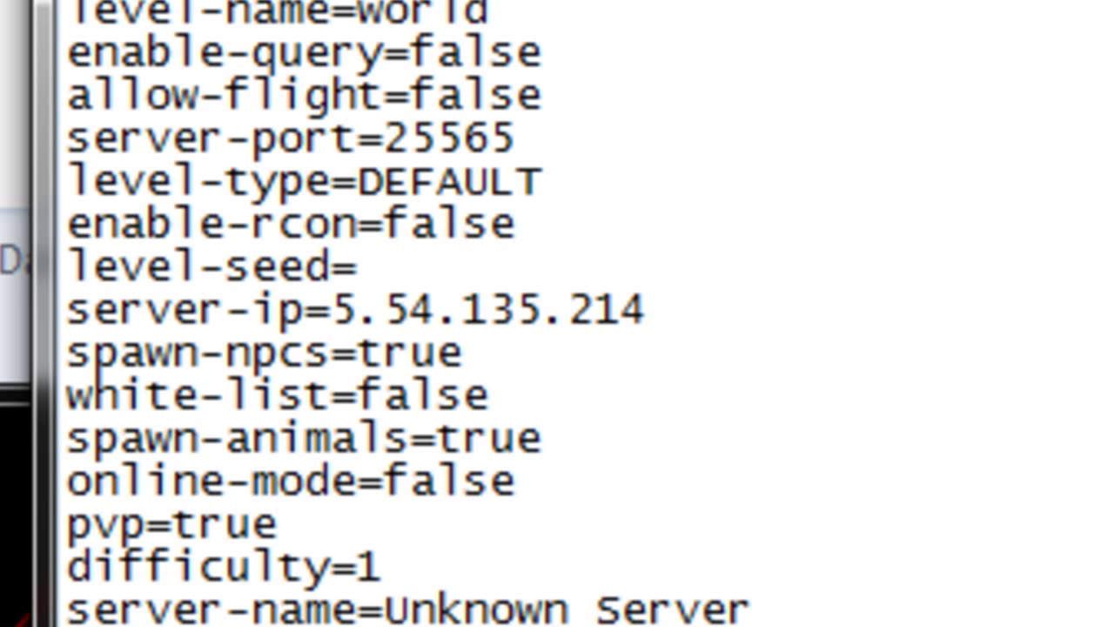
pyautogui.hotkey('alt', 'F4')
pyautogui.press('Return')
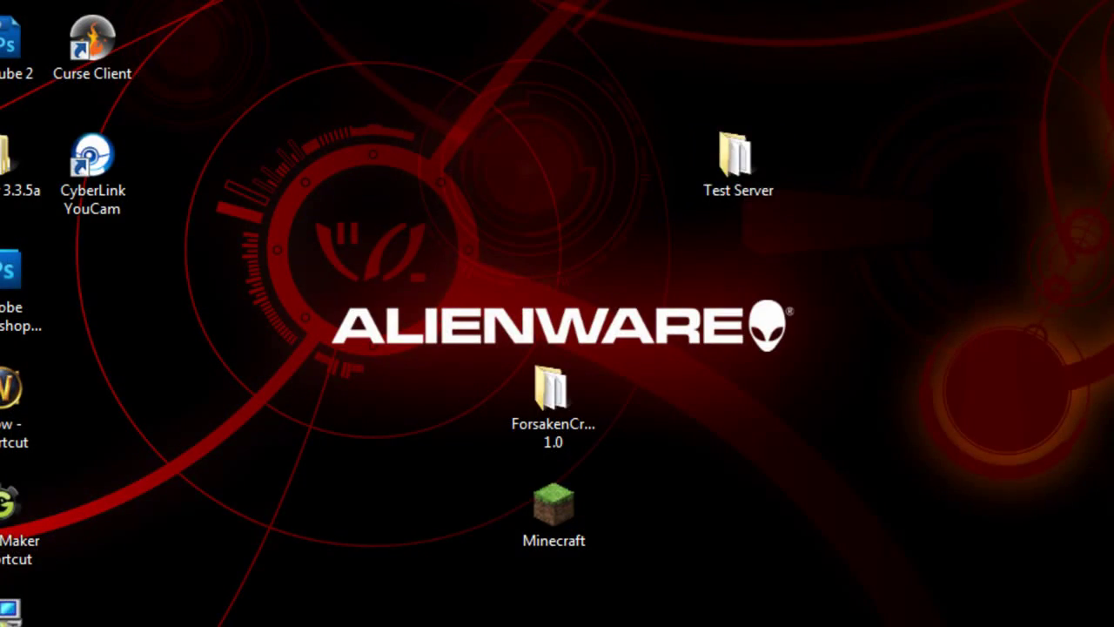
# Launch the Start Server script so the Minecraft server runs on 5.54.135.214:25565.
pyautogui.doubleClick(739, 165)
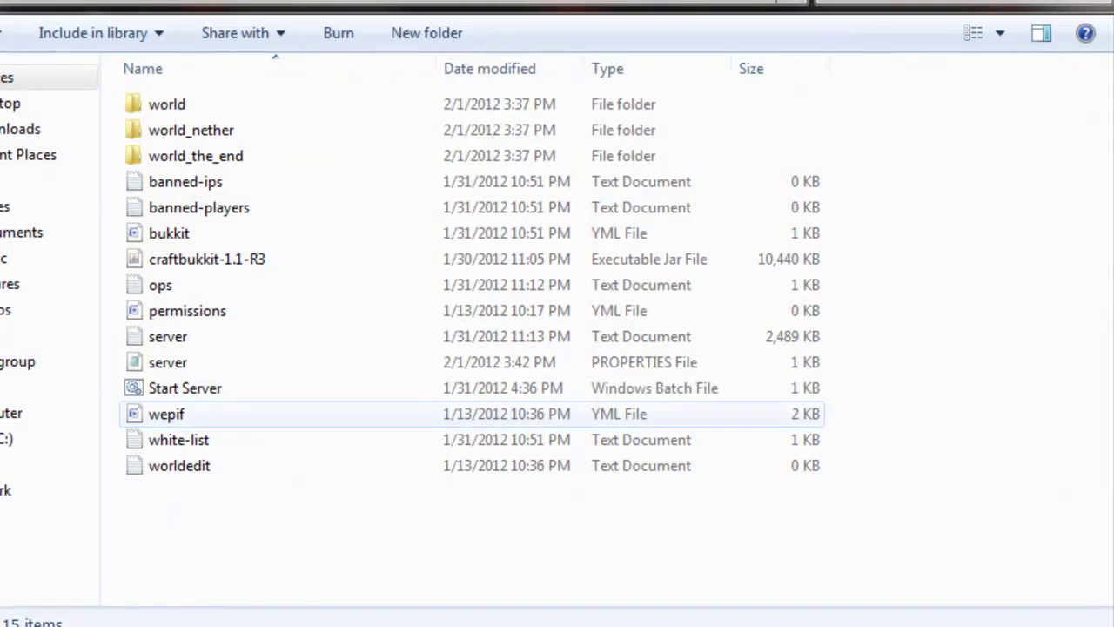
pyautogui.doubleClick(185, 388)
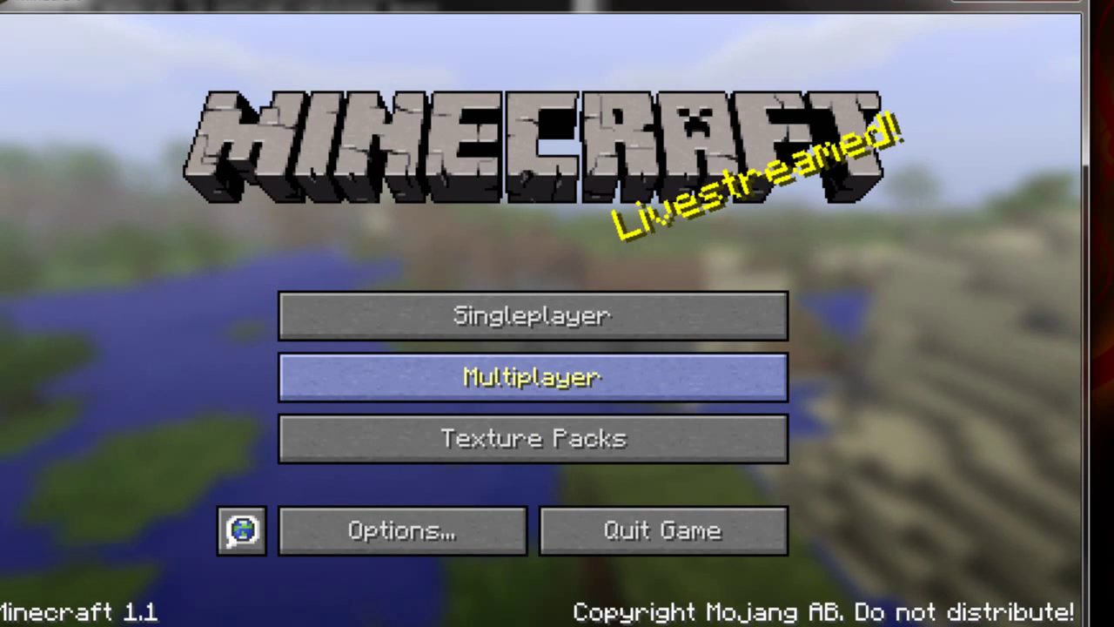
# Direct Connect to 5.54.135.214 from Minecraft Multiplayer and check the console logs the login.
pyautogui.click(533, 377)
pyautogui.click(533, 520)
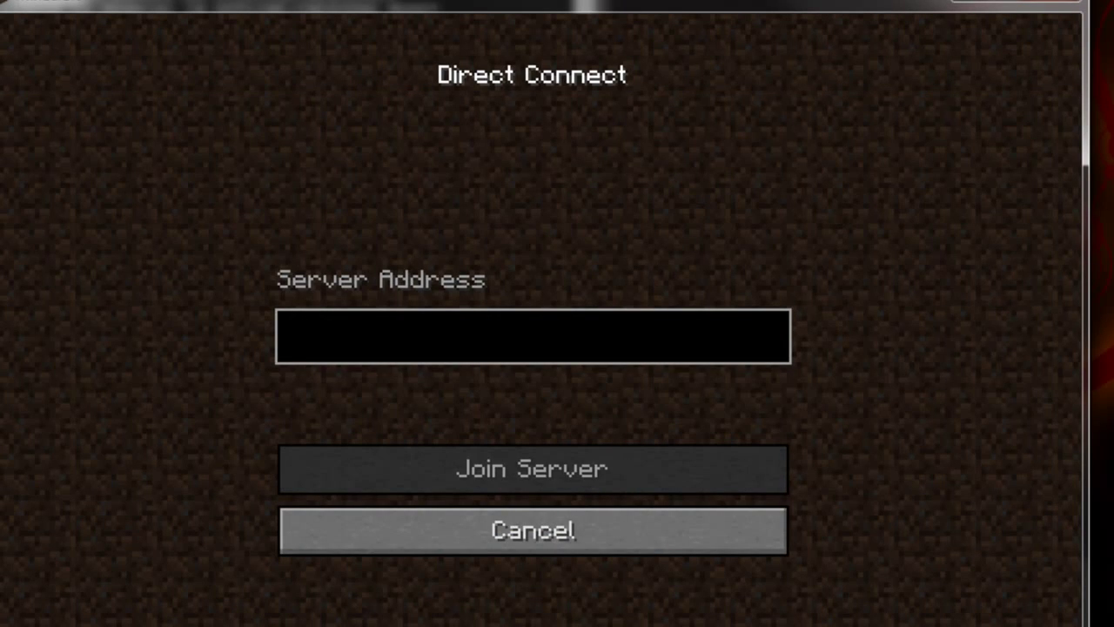
pyautogui.write('5.54')
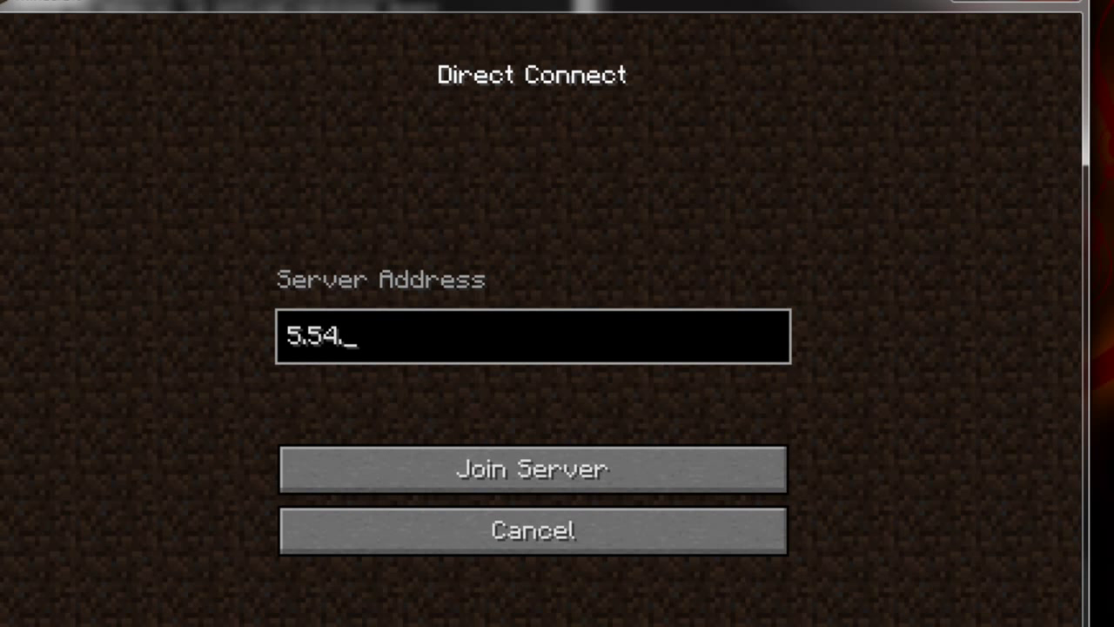
pyautogui.write('.135.2')
pyautogui.press('Return')
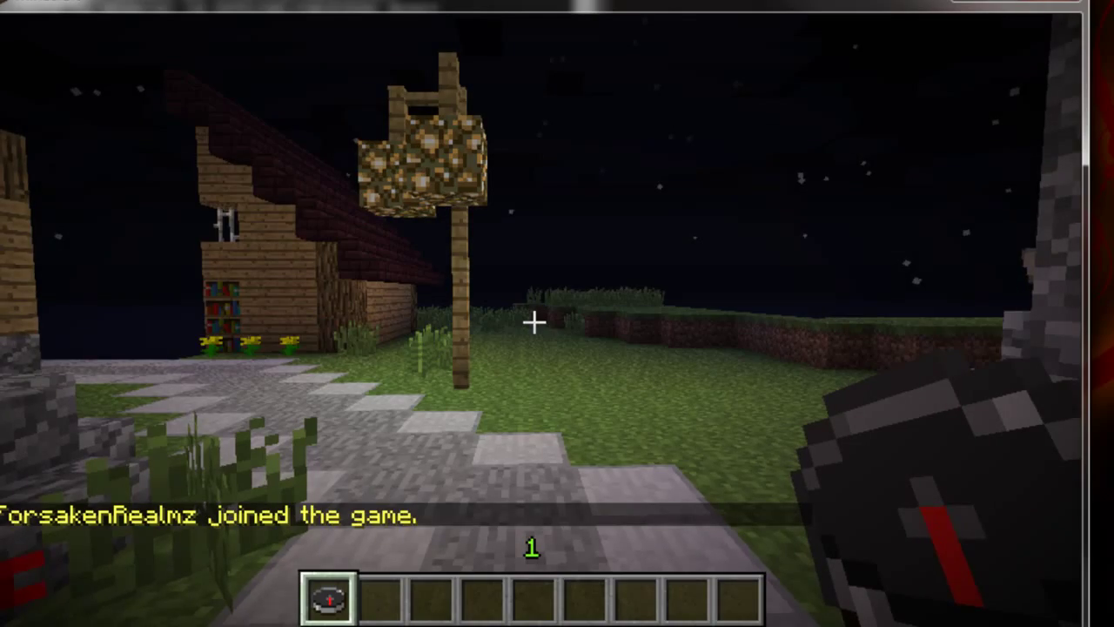
pyautogui.hotkey('alt', 'Tab')
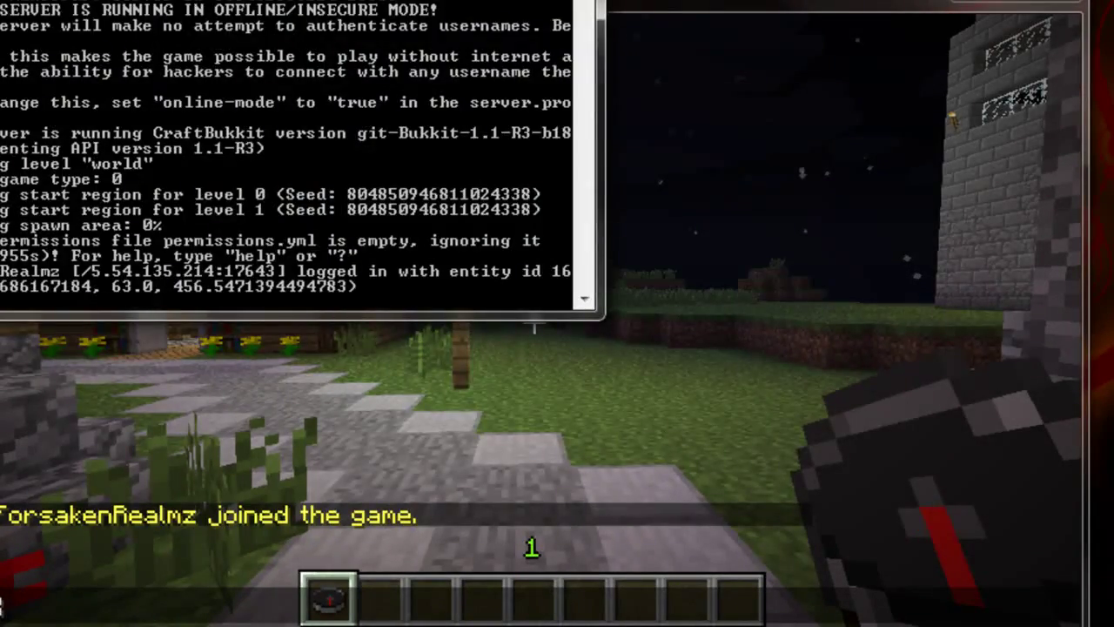